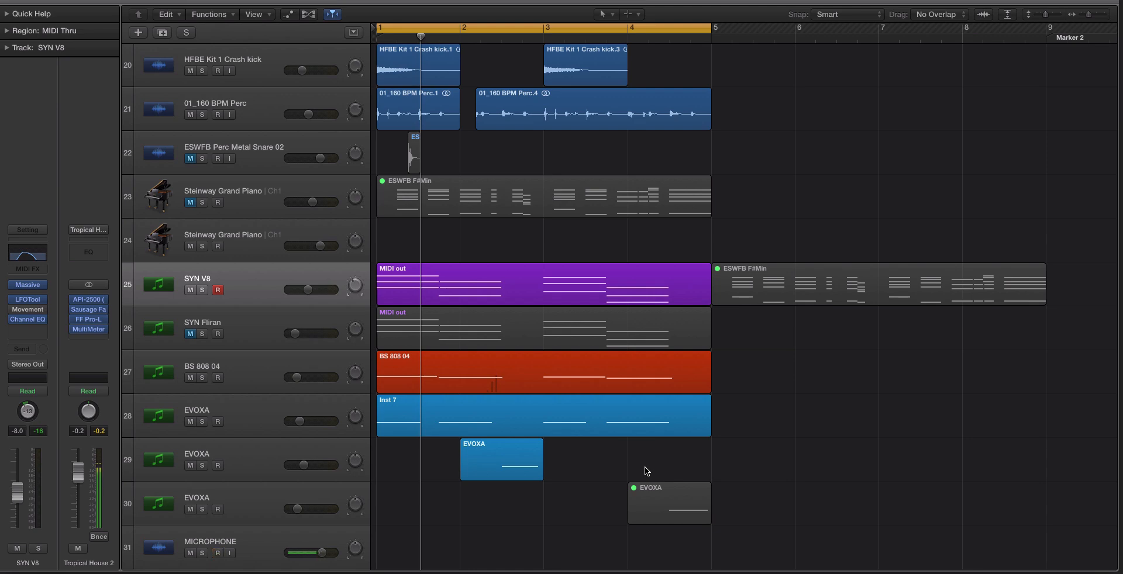
Look over the full track arrangement, from the kick and snare tracks down to the microphone track
scroll(557, 262, up, 15)
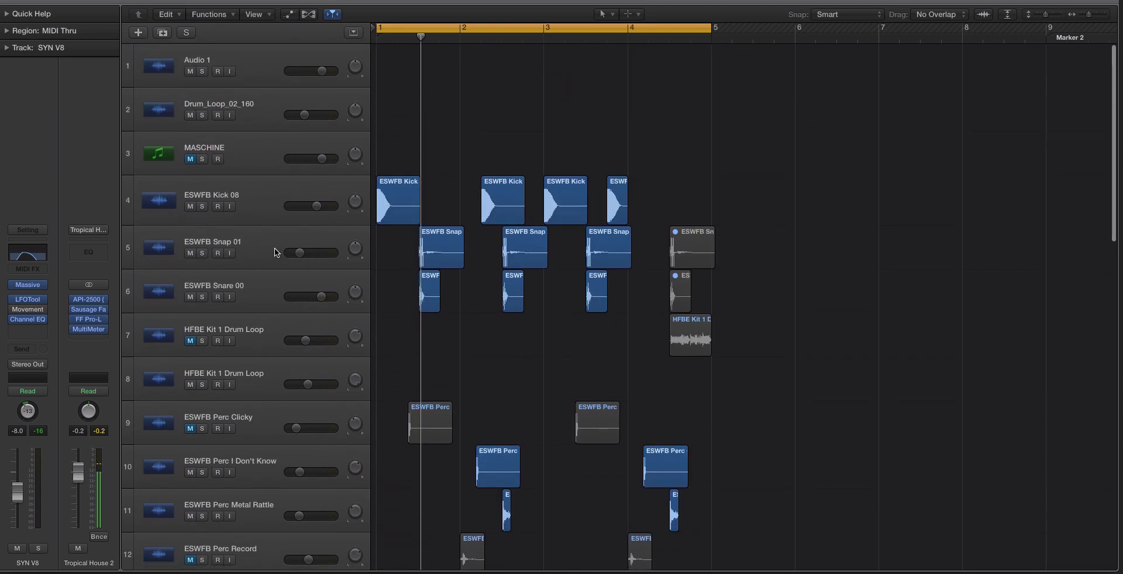
click(286, 241)
key(super+Up)
key(super+Up)
key(super+Up)
key(super+Up)
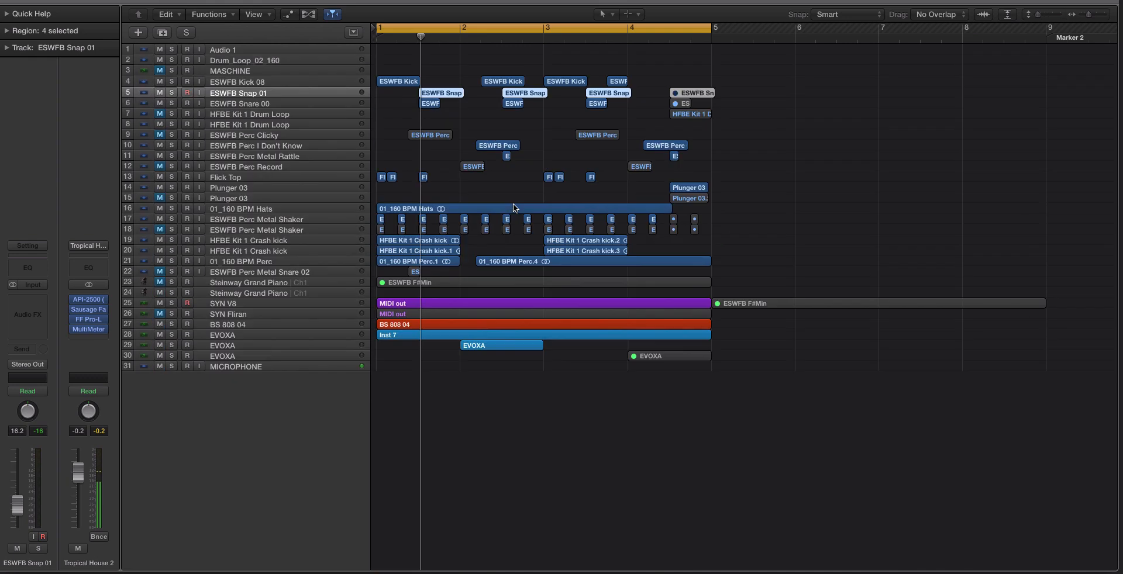
key(super+Down)
key(super+Down)
click(391, 162)
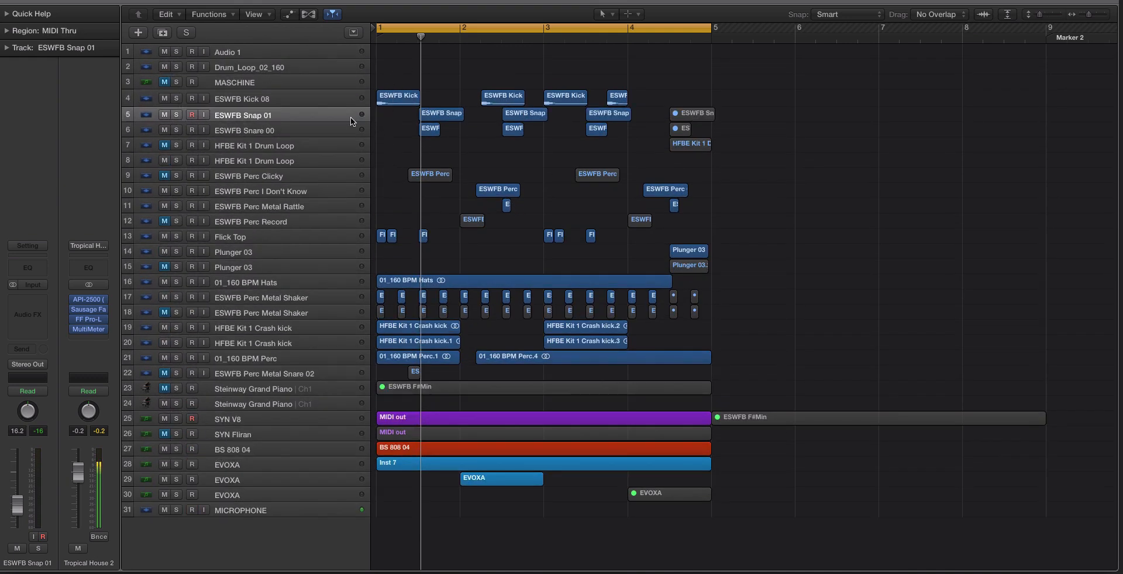
Color all regions on the ESWFB Snare 00 track magenta
click(294, 110)
scroll(331, 133, up, 5)
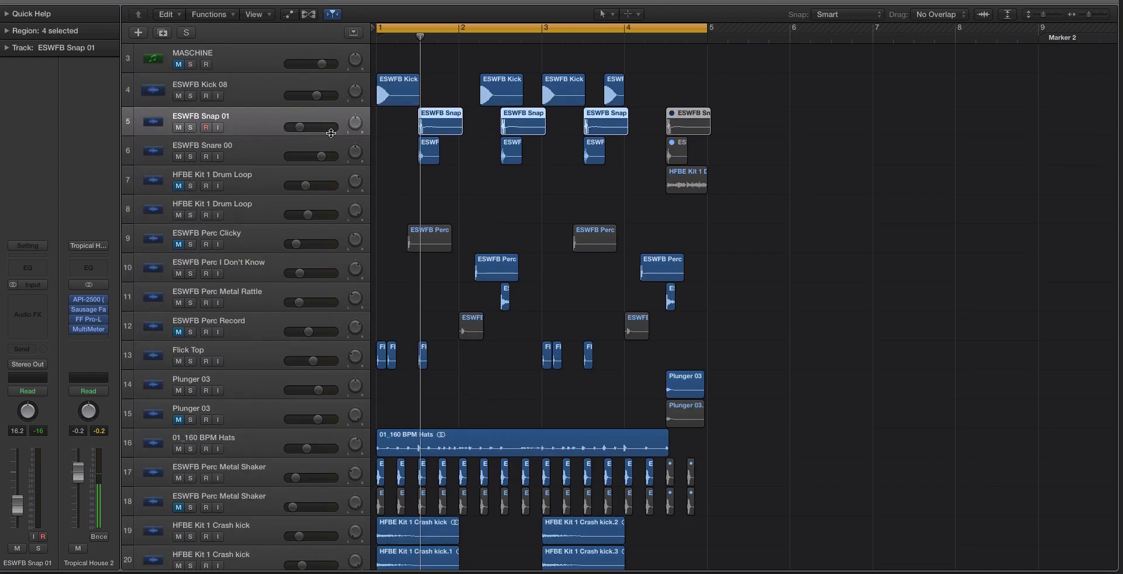
click(296, 146)
click(286, 0)
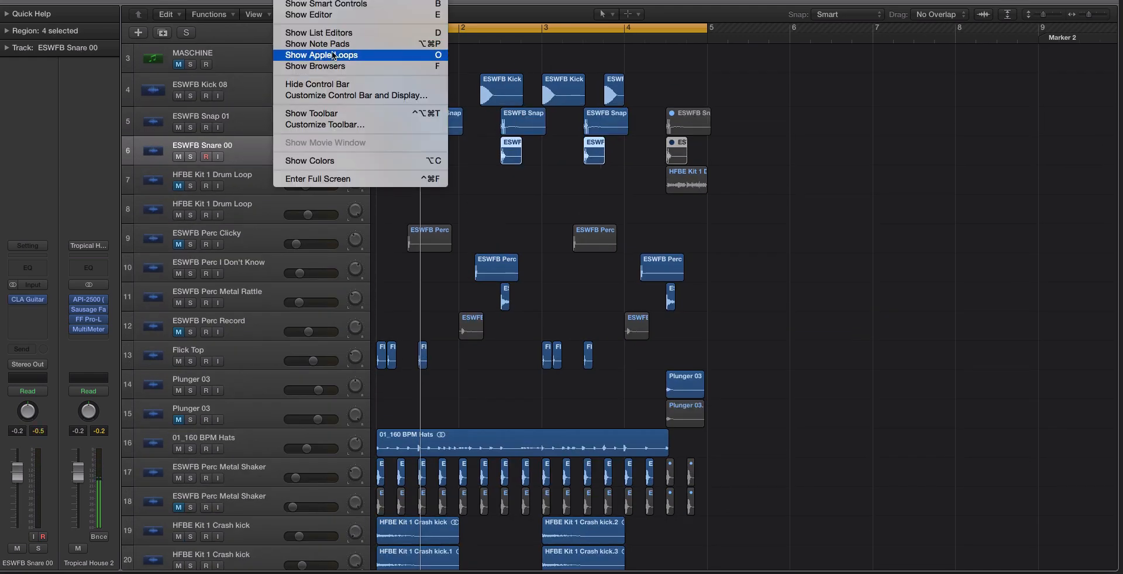
click(344, 161)
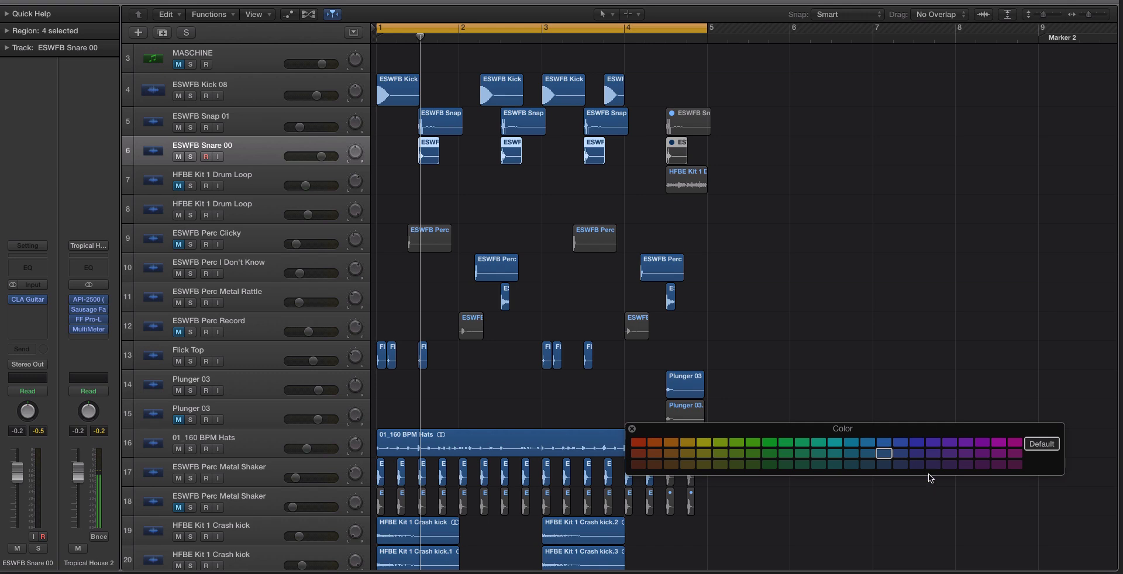
click(998, 443)
click(632, 430)
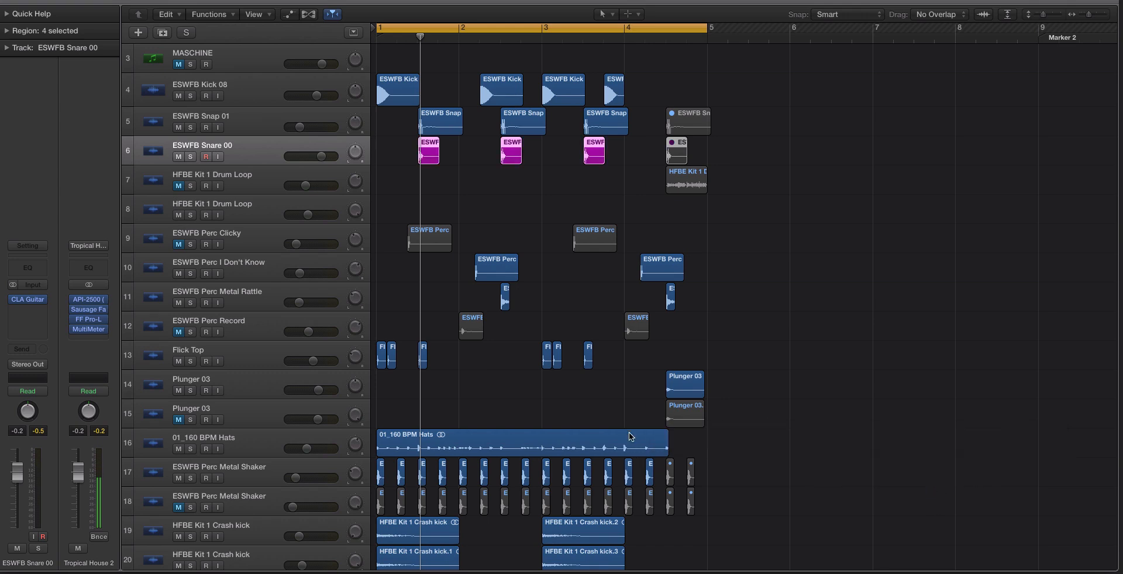
Play the loop and listen to the ESWFB Snare 00 track soloed and within the full mix
click(485, 224)
scroll(497, 212, up, 3)
scroll(498, 215, up, 2)
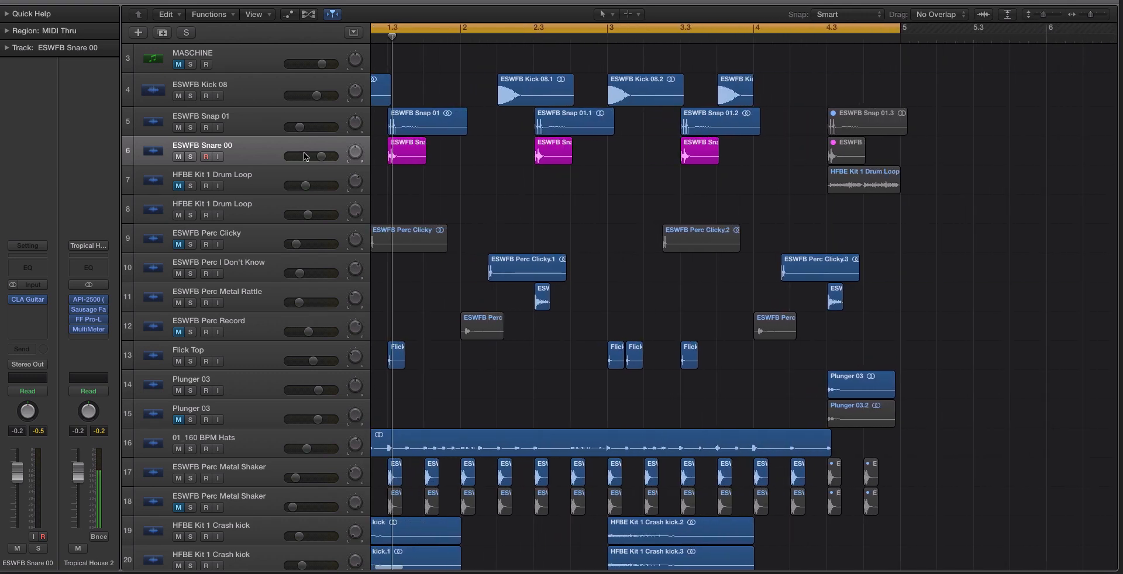
key(space)
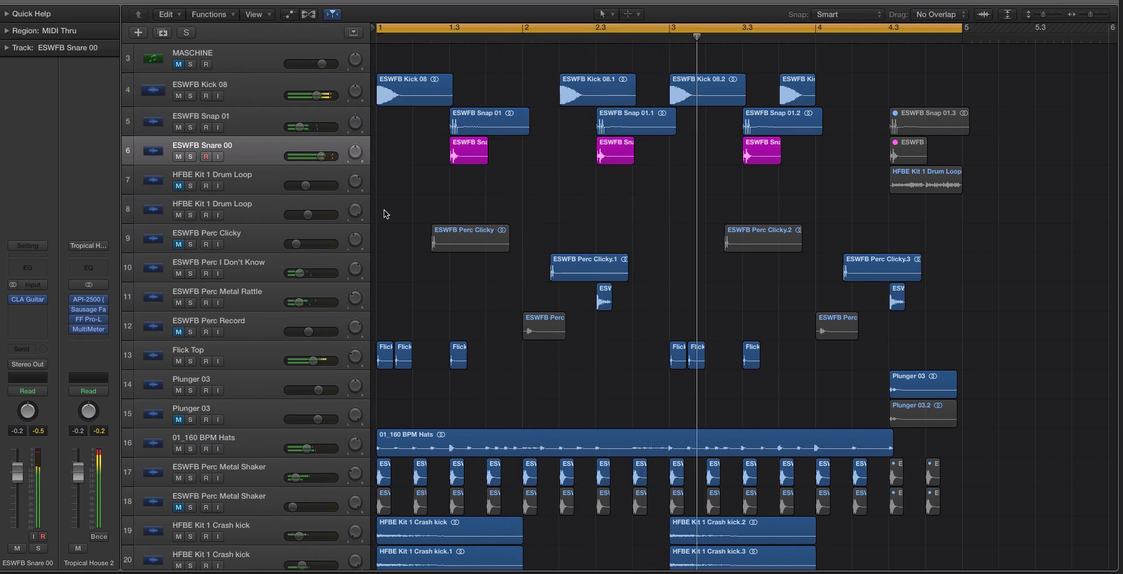
click(192, 157)
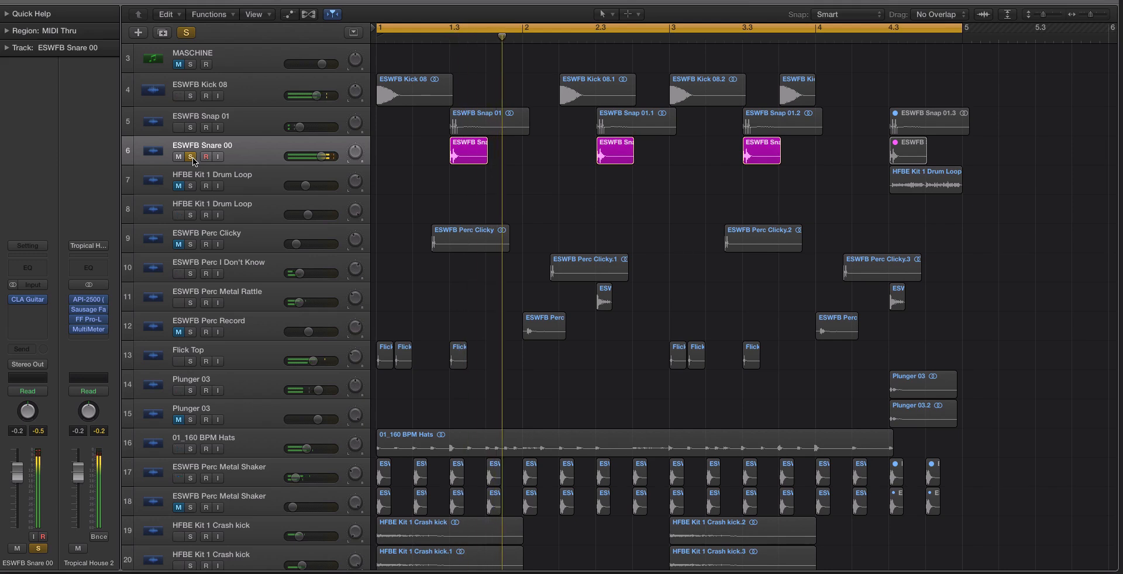
click(192, 157)
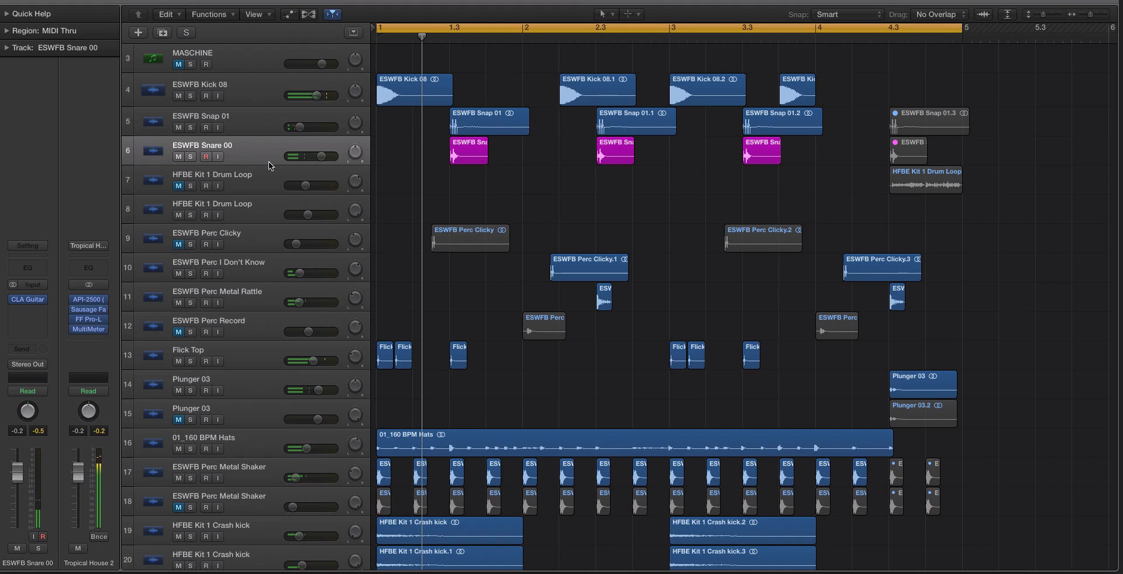
click(255, 153)
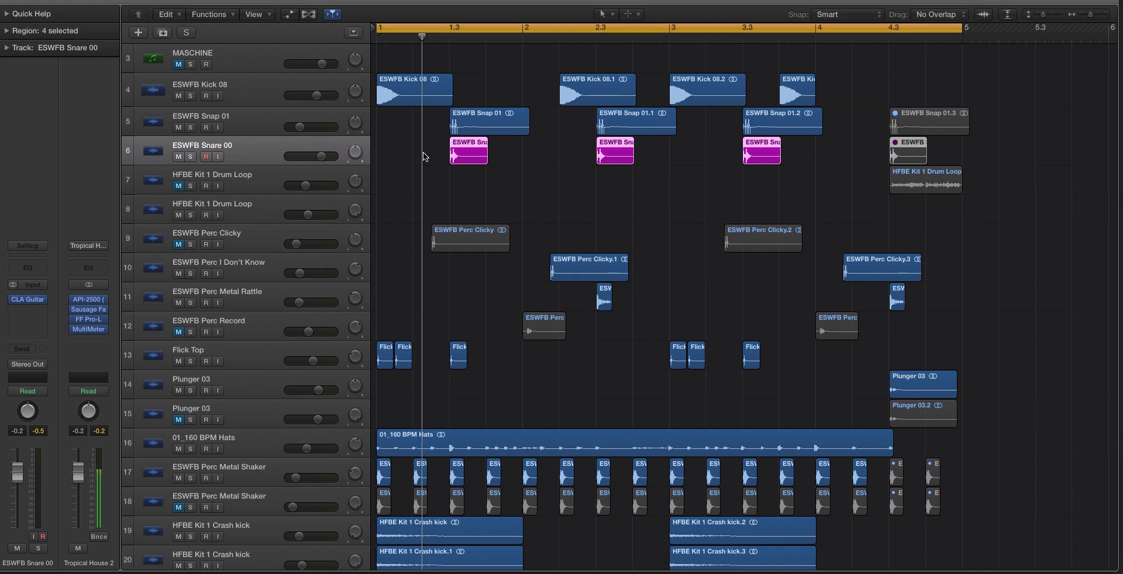
Inspect the CLA Guitars plug-in settings on the ESWFB Snare 00 track and close its window
key(super+Down)
key(super+Down)
key(super+Down)
key(super+Right)
key(super+Right)
key(super+Right)
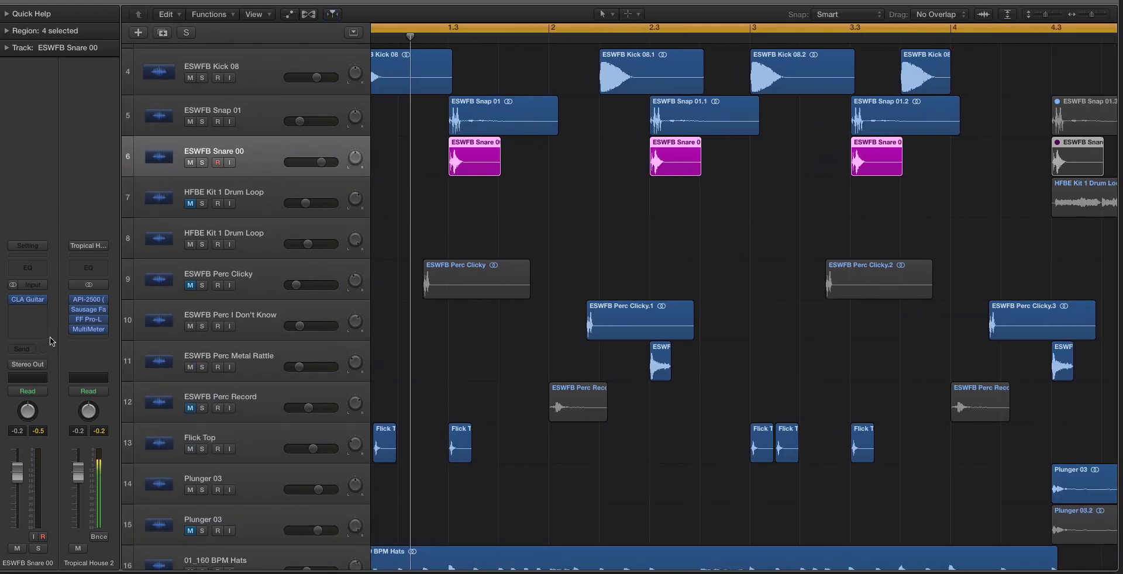
click(27, 300)
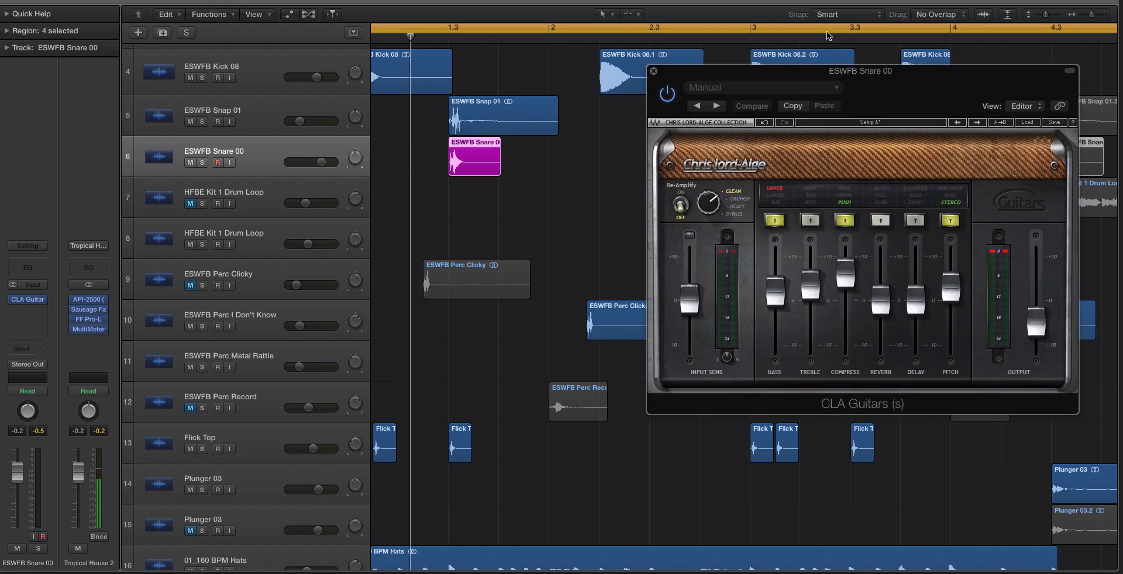
drag(756, 72, 735, 98)
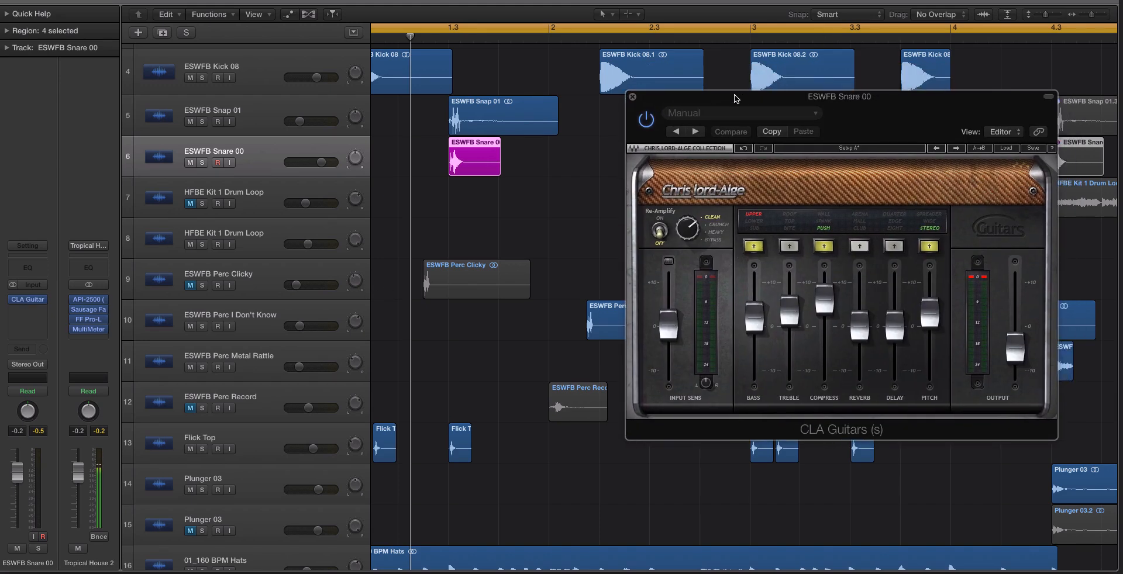
click(633, 97)
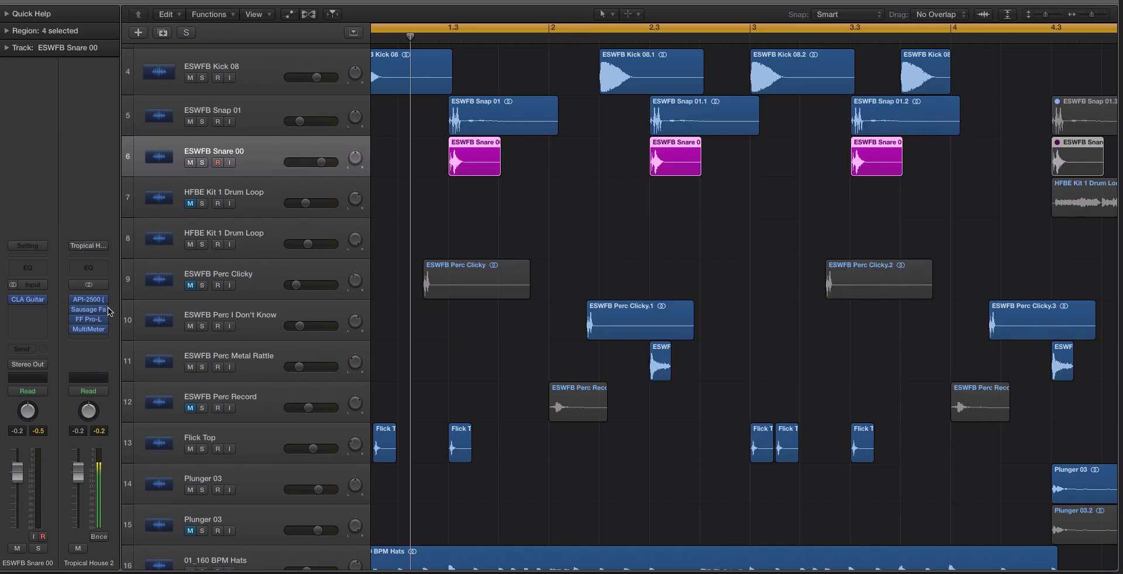
click(29, 308)
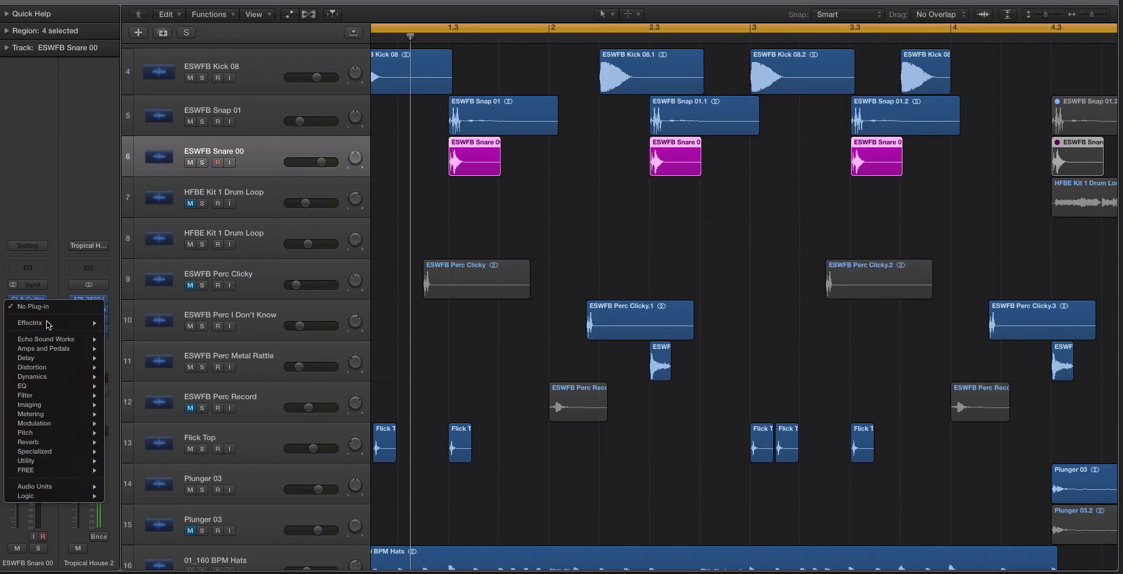
mouse_move(46, 487)
mouse_move(134, 243)
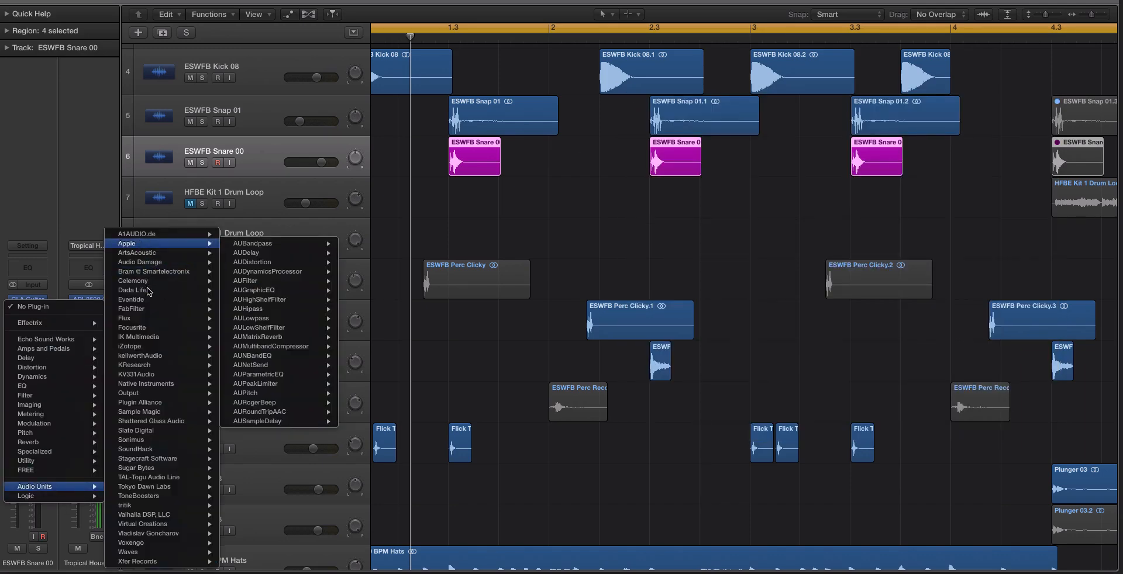
mouse_move(154, 327)
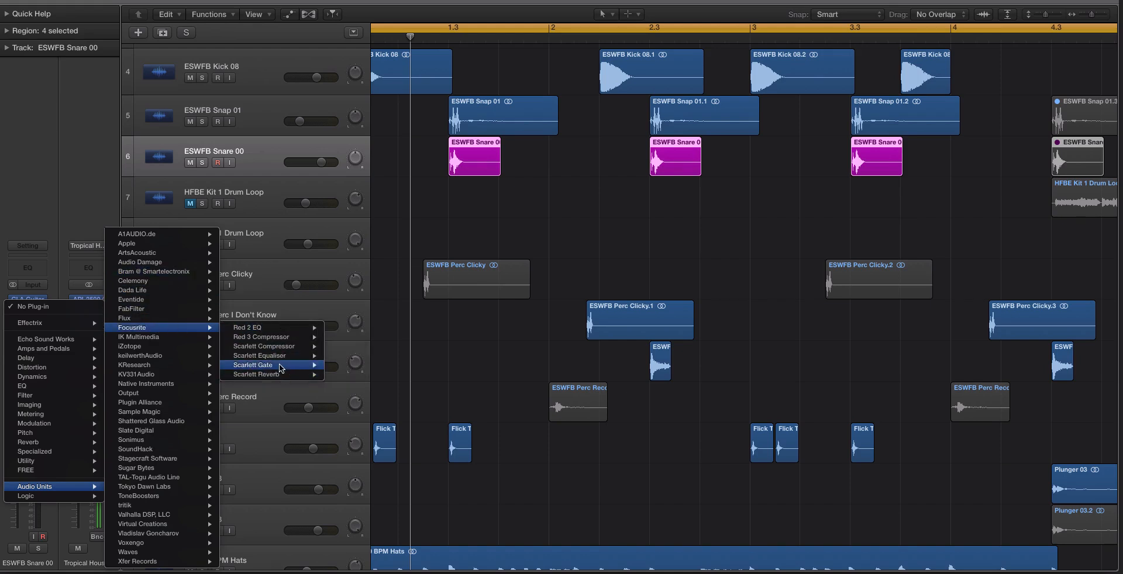
mouse_move(178, 356)
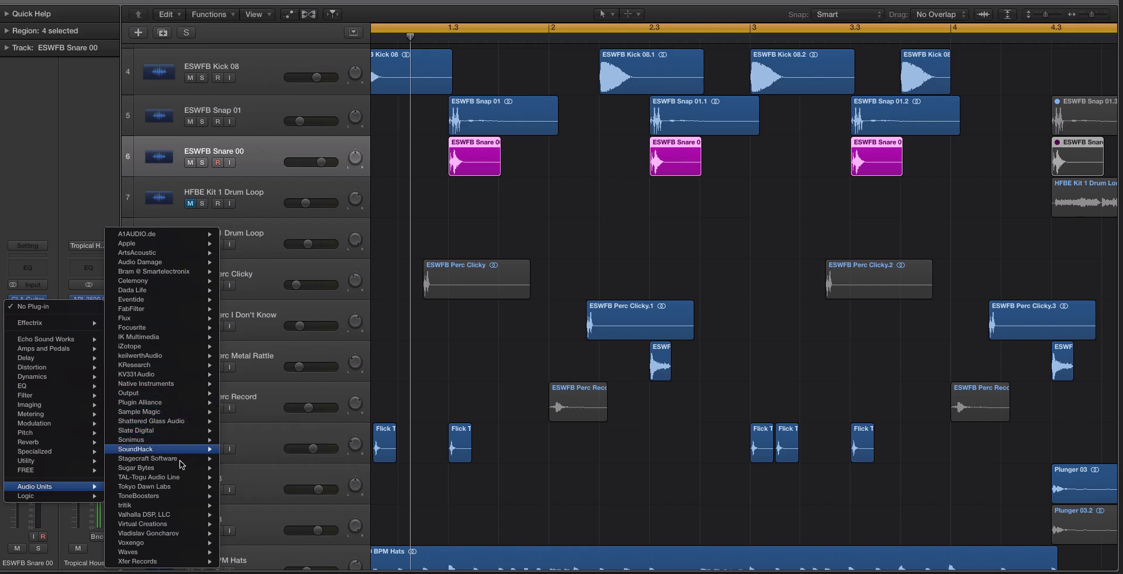
mouse_move(101, 441)
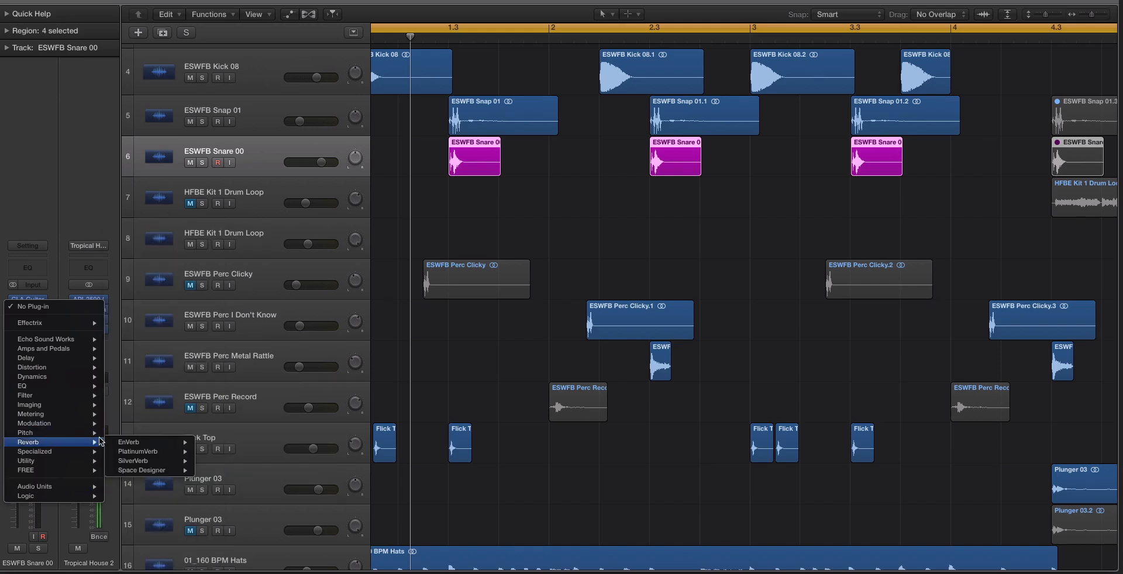
click(255, 167)
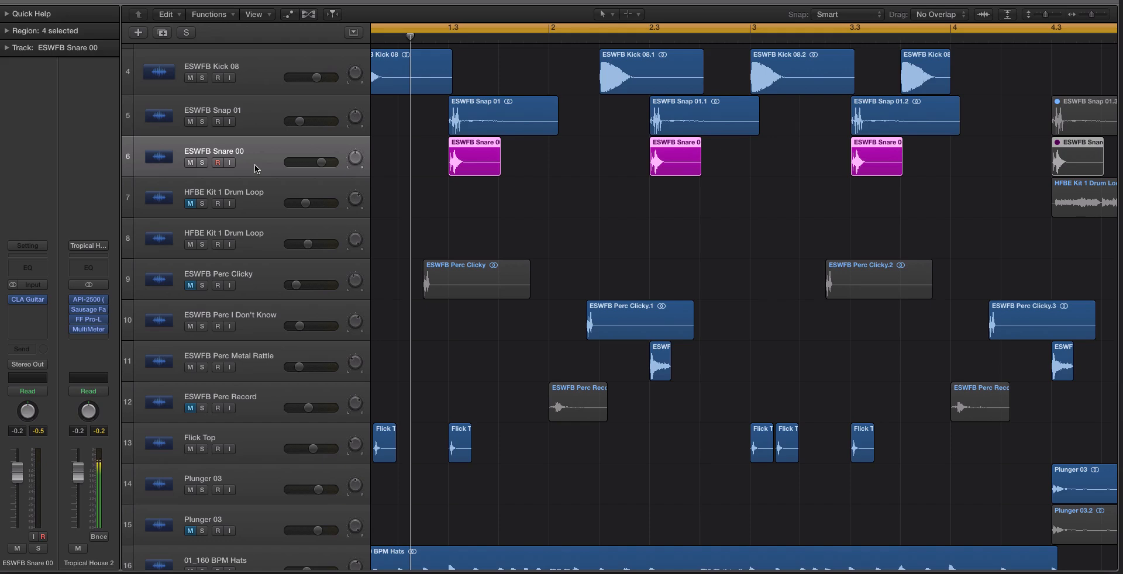
Reopen CLA Guitars on ESWFB Snare 00, solo the selected snare regions, and point out the Pitch and Compress faders
click(28, 298)
drag(676, 99, 569, 95)
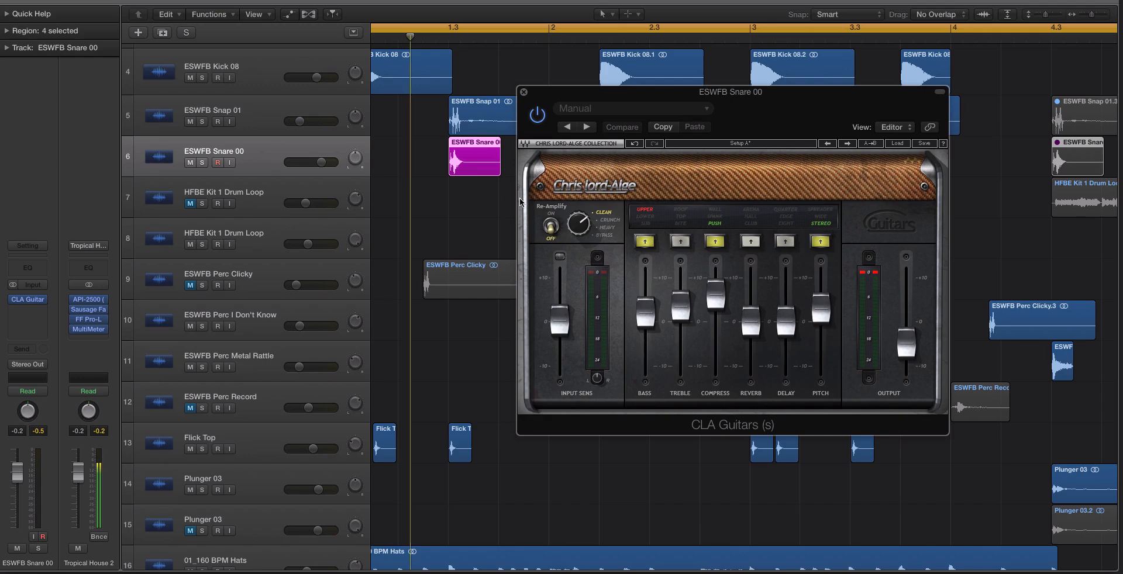
key(ctrl+s)
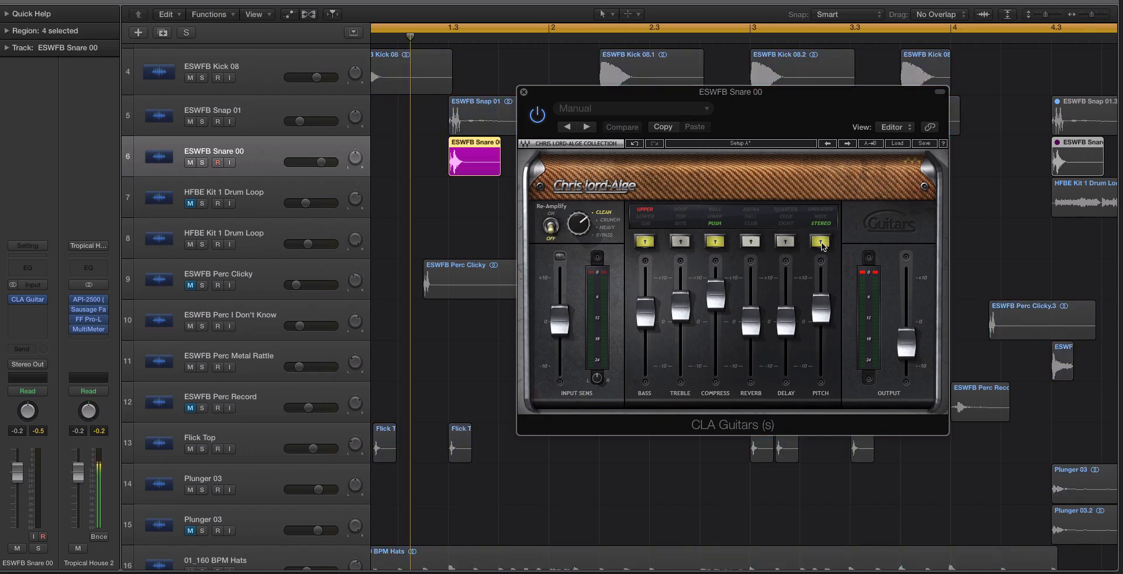
click(822, 306)
click(716, 295)
Set a short playback cycle around the first ESWFB Snare 00 region near 1.3, keeping the plug-in window clear of it
click(462, 32)
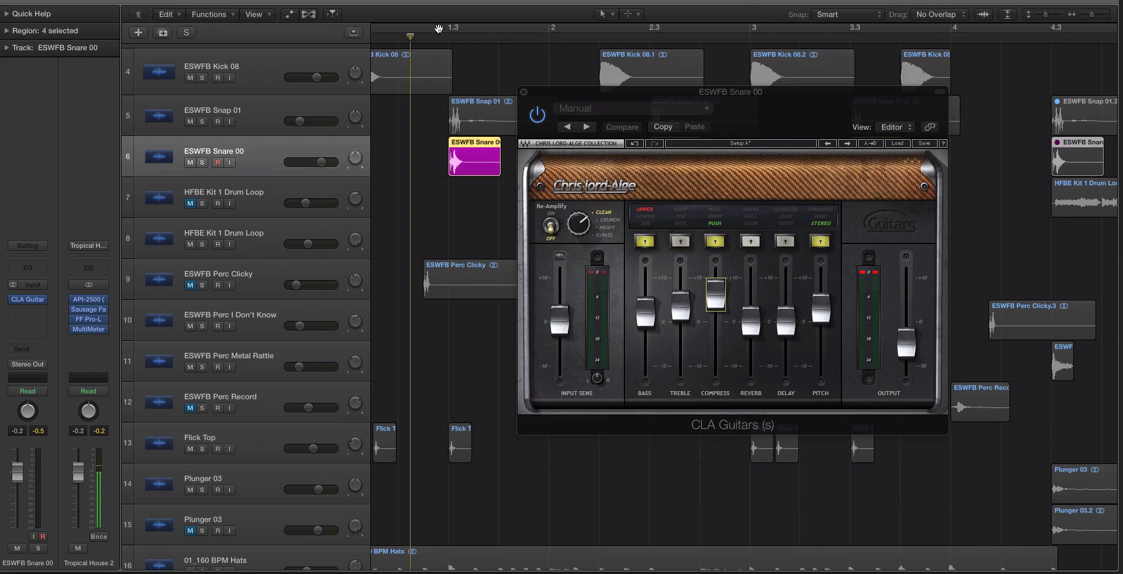
drag(438, 29, 528, 30)
drag(563, 110, 606, 112)
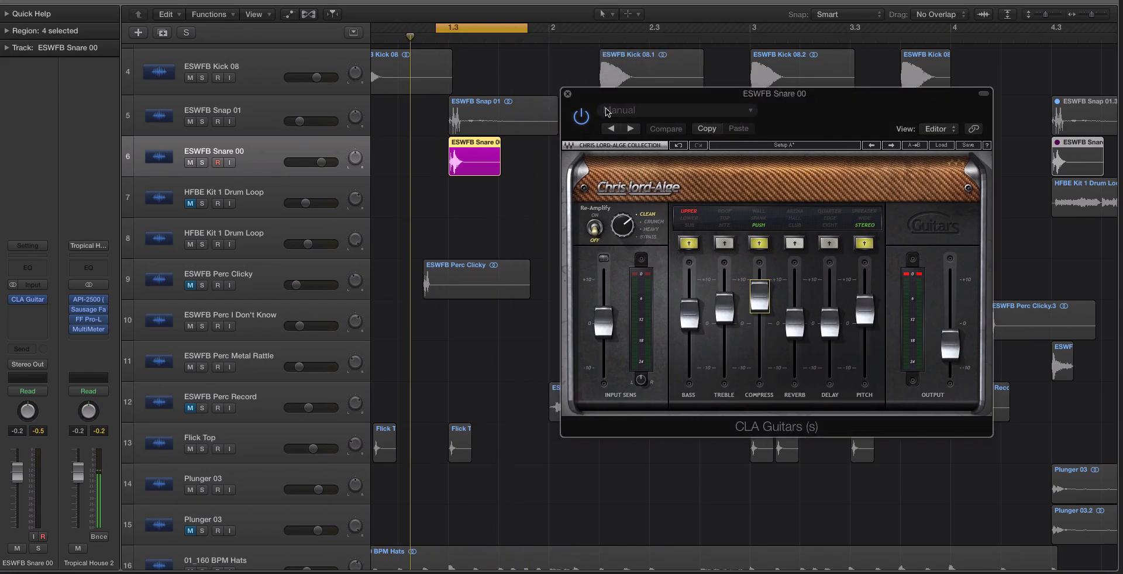
Play the cycled snare and compare its sound with CLA Guitars bypassed and enabled
click(583, 119)
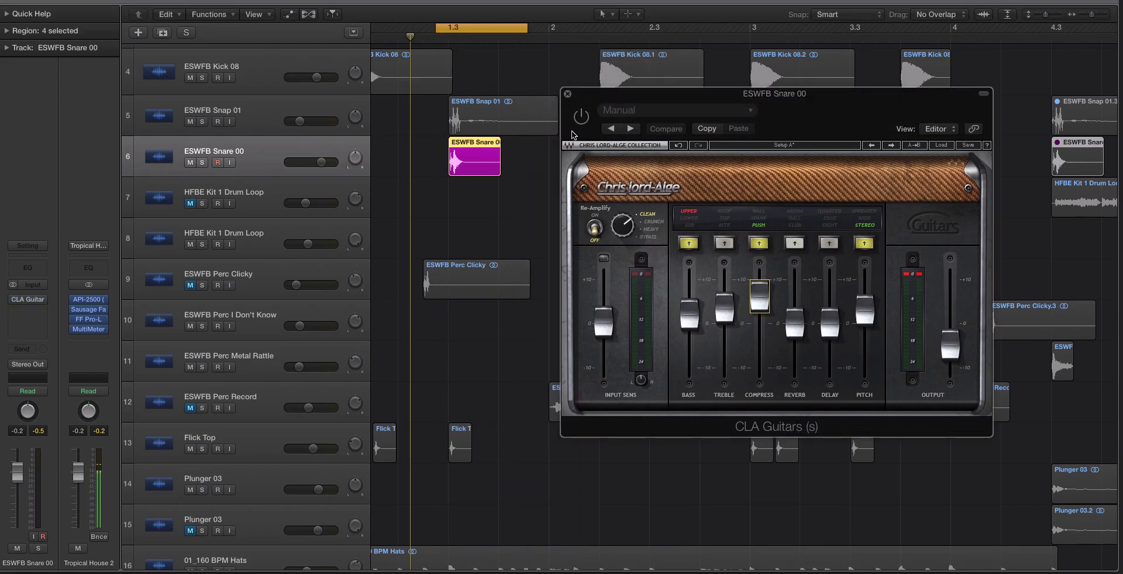
key(space)
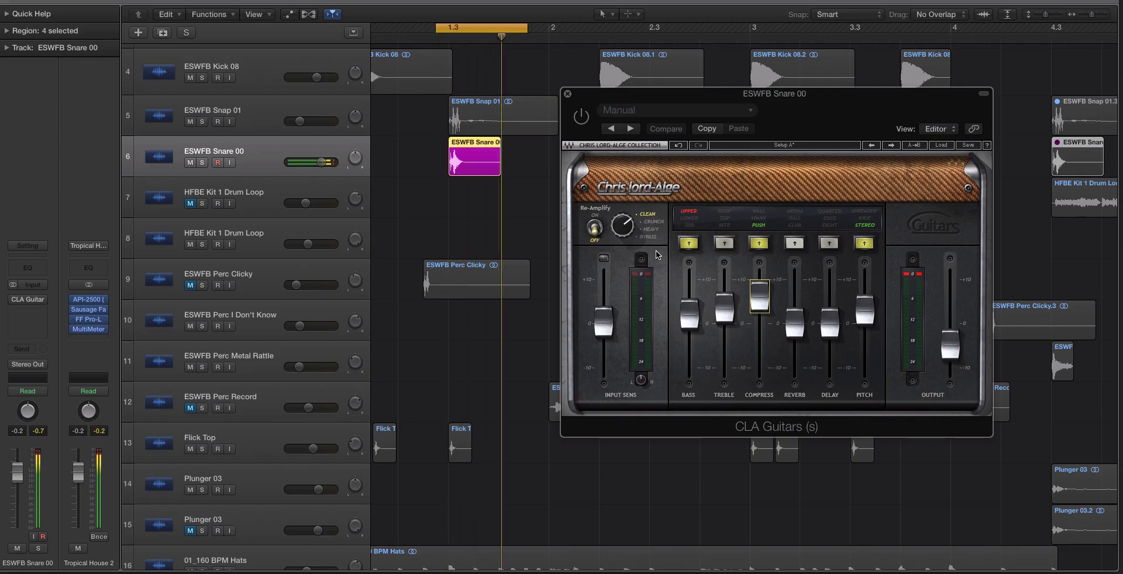
click(583, 115)
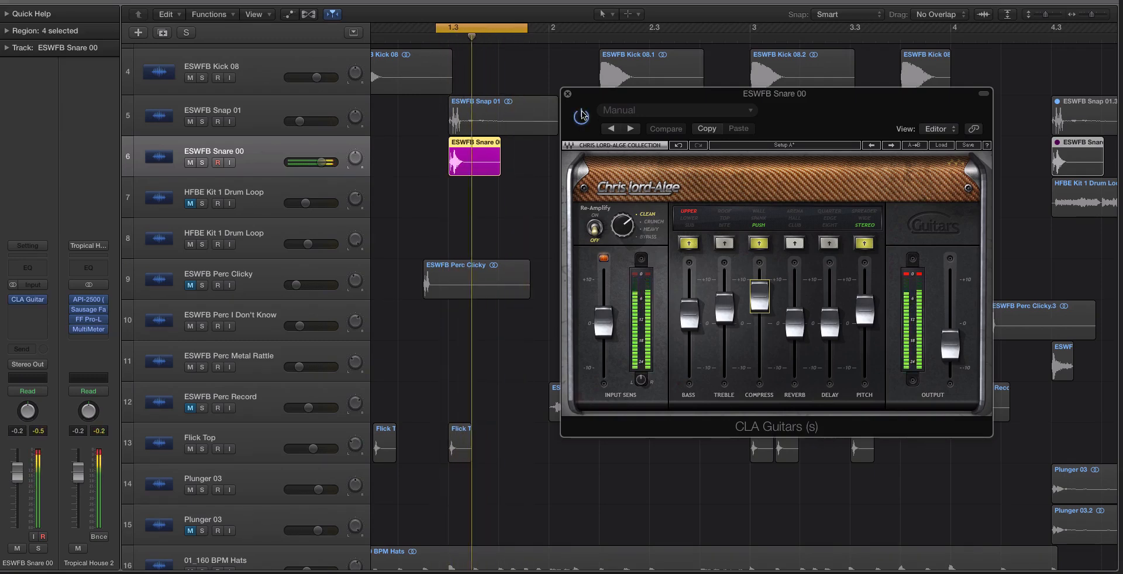
click(582, 116)
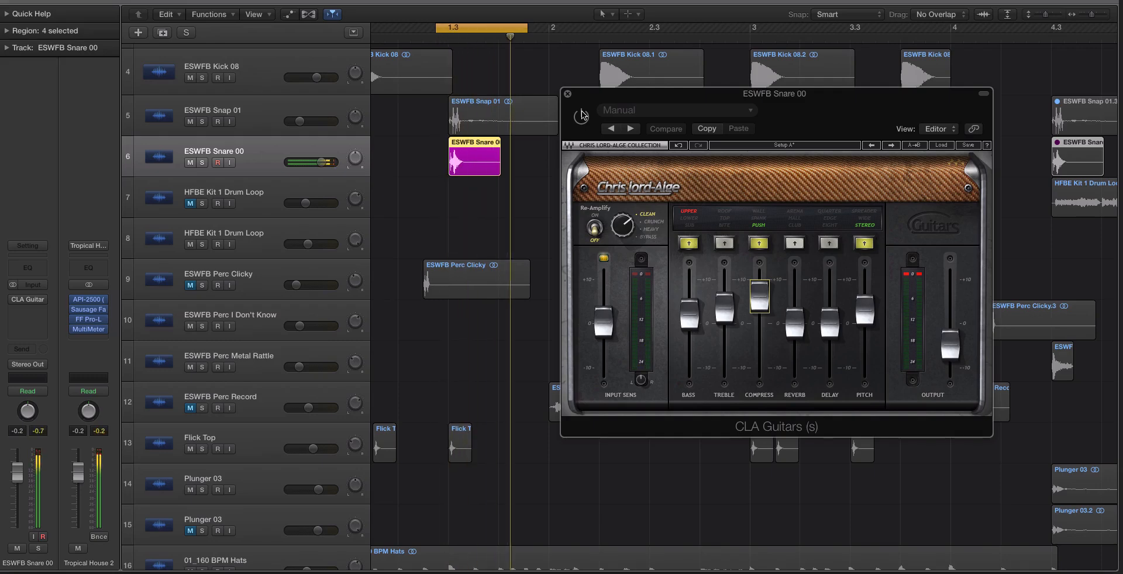
click(582, 116)
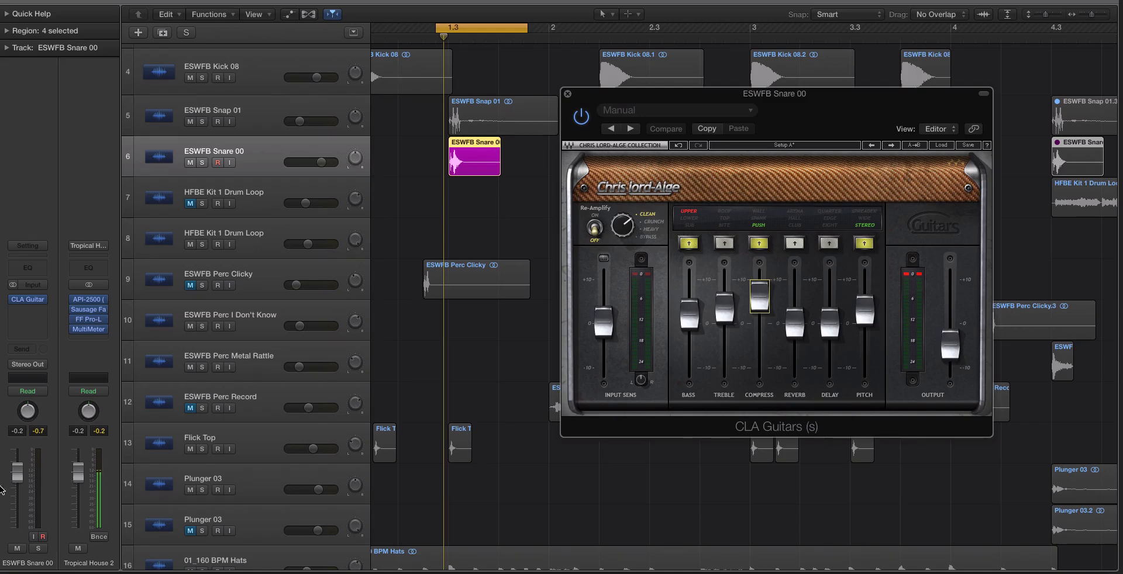
Replay the snare cycle to check the channel's level meter with CLA Guitars active, and bypass the plug-in for comparison
key(space)
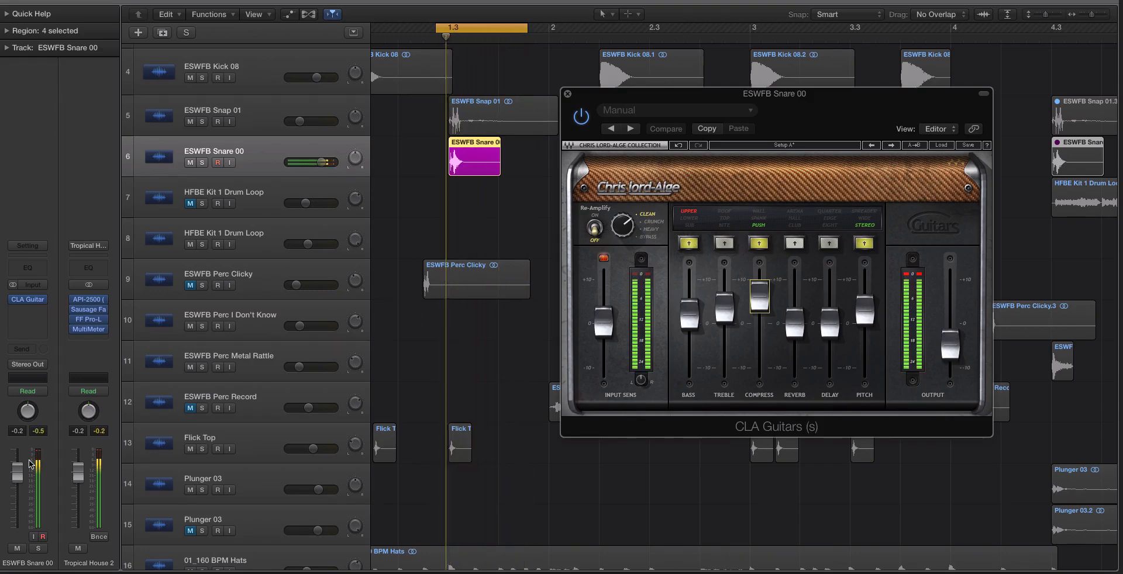
key(space)
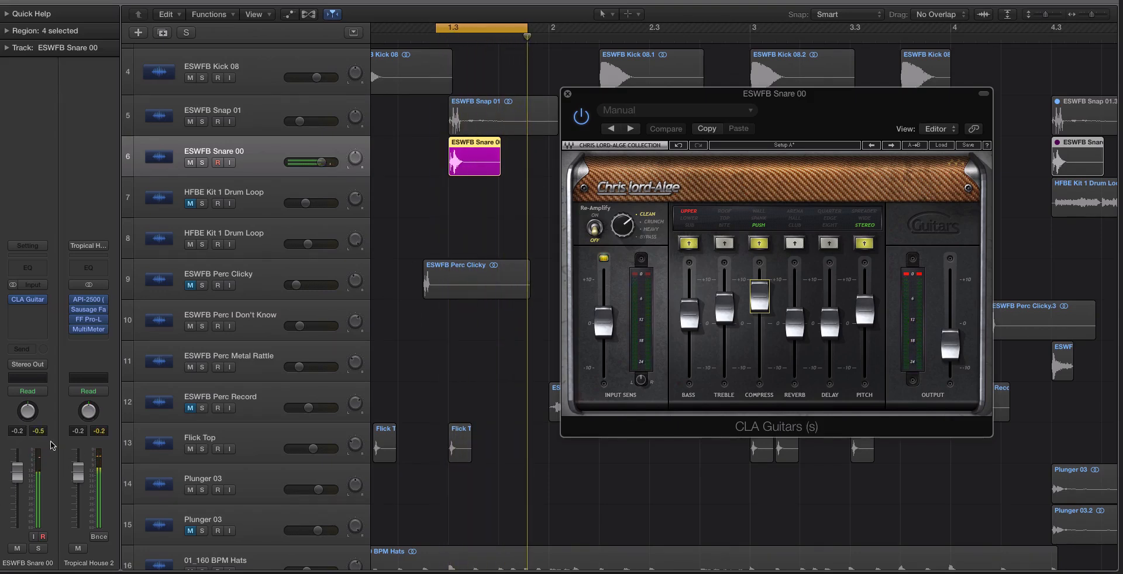
key(space)
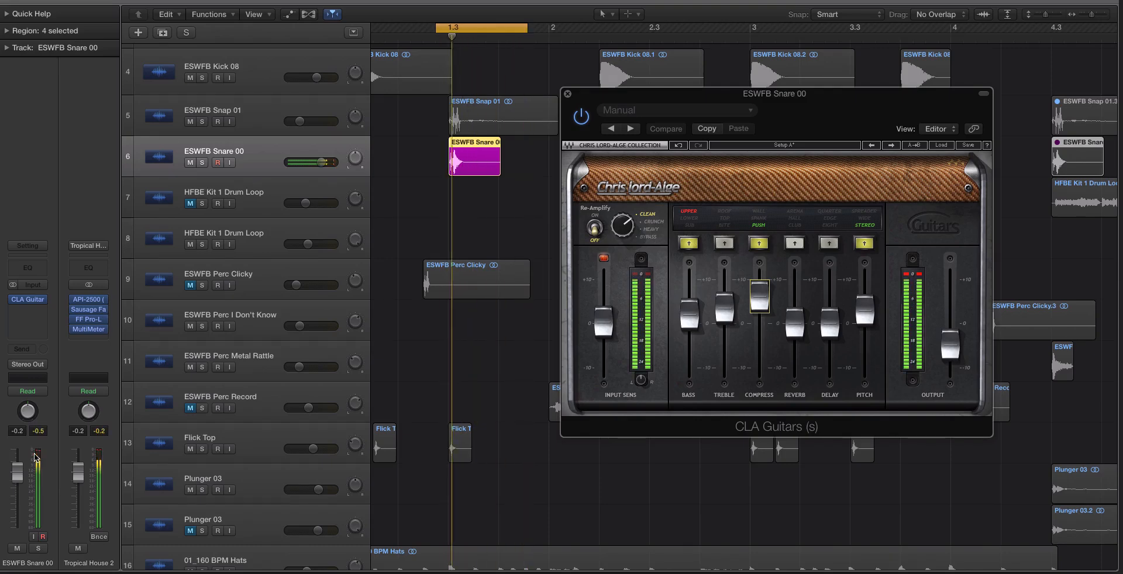
key(space)
click(578, 116)
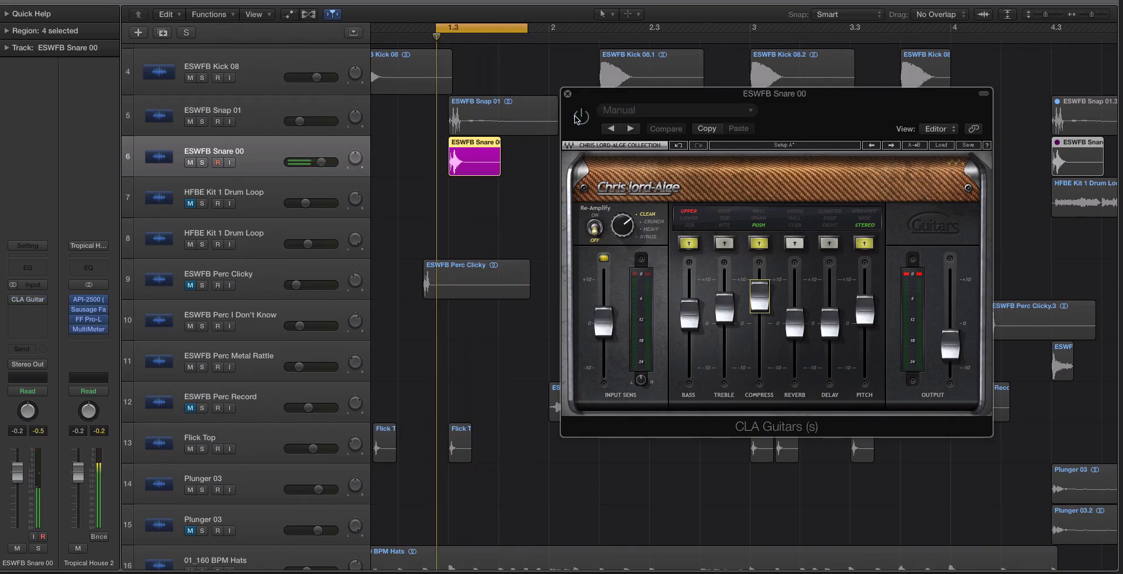
Stop playback, re-enable CLA Guitars on ESWFB Snare 00, lower its Treble fader to about 0, and point out Compress and Pitch
key(space)
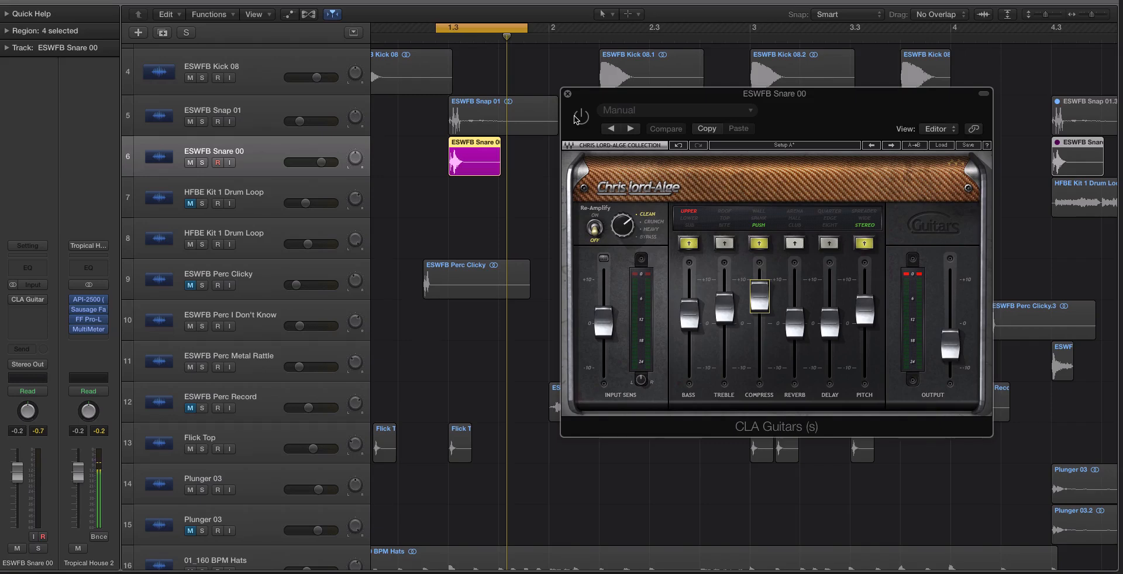
click(579, 117)
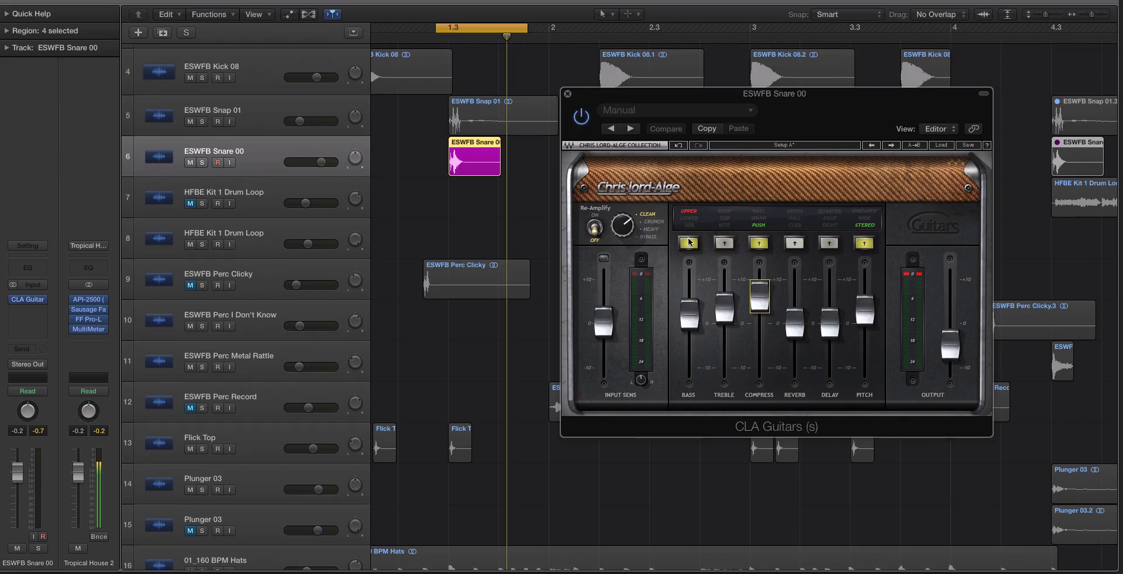
mouse_move(769, 289)
mouse_move(727, 322)
mouse_down()
mouse_move(727, 339)
mouse_move(746, 317)
mouse_up()
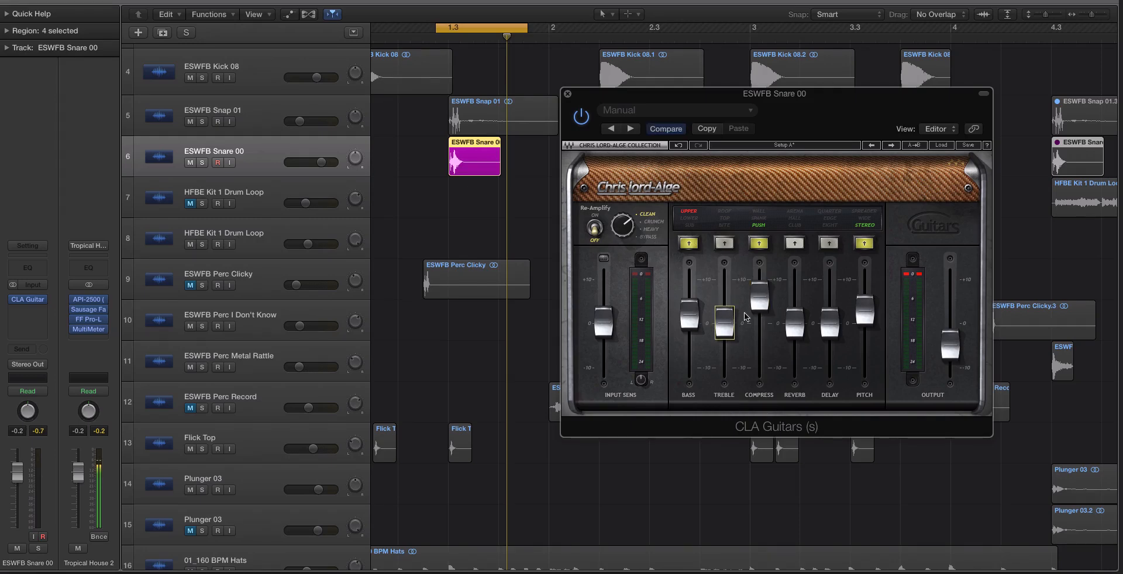
click(758, 306)
click(864, 310)
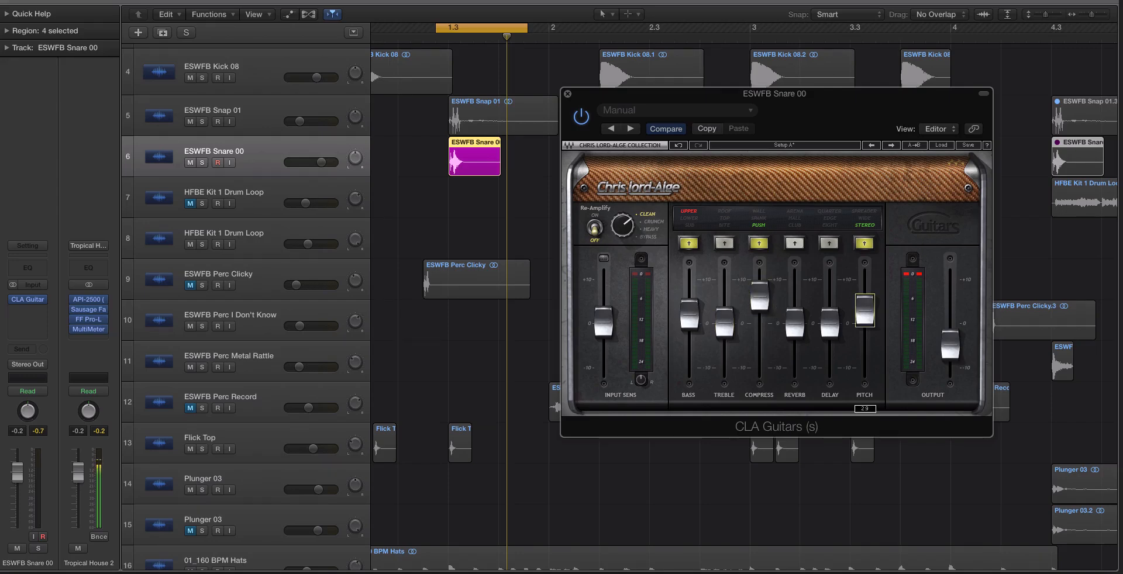
Play the cycled snare with CLA Guitars enabled and bypassed, and close the plug-in window and switch off the playback cycle
key(space)
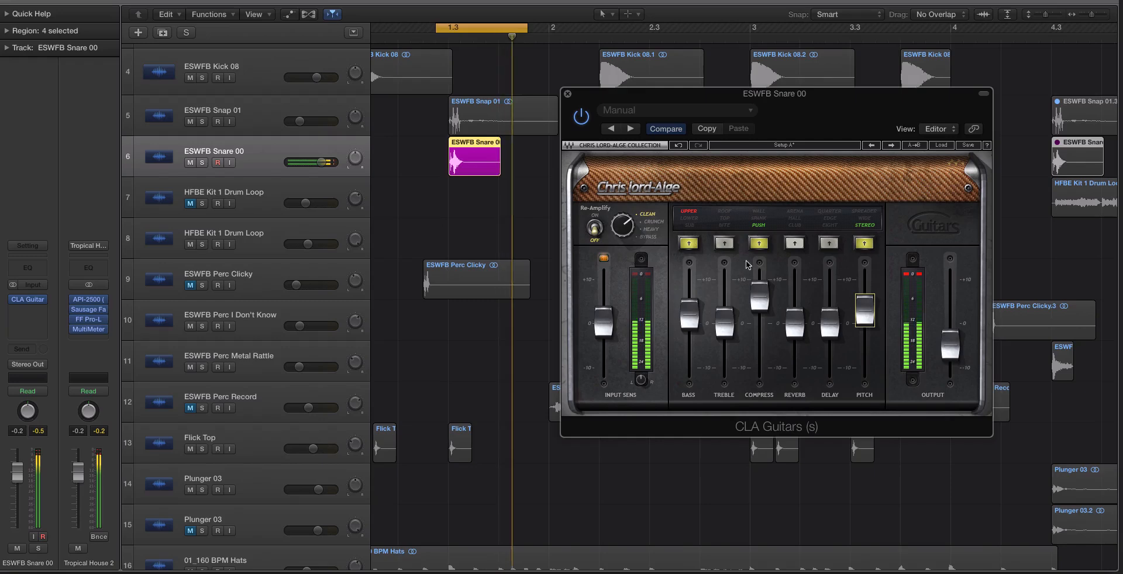
click(578, 122)
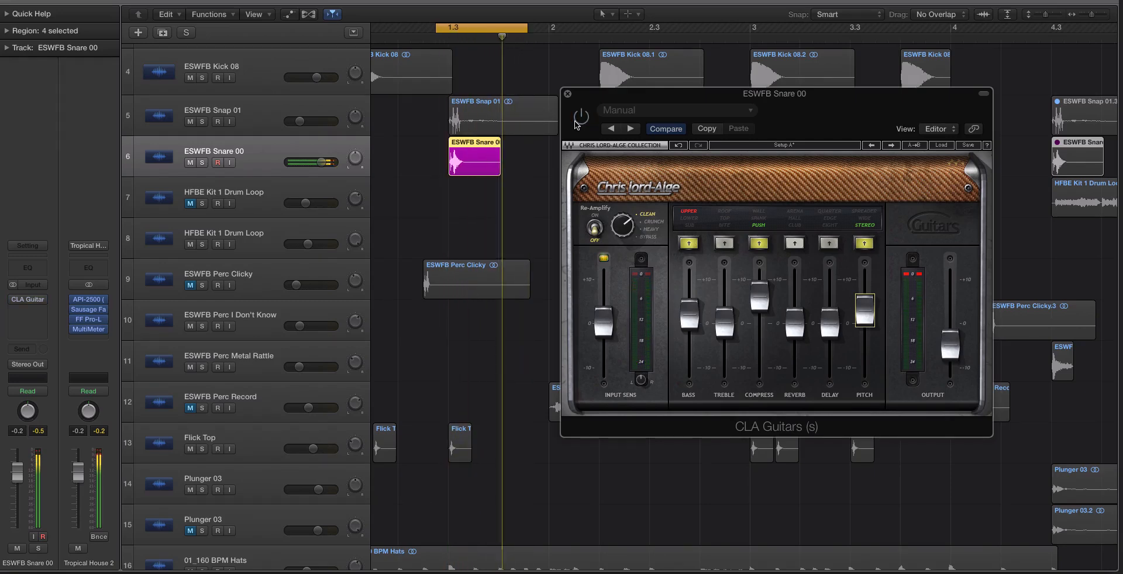
click(567, 93)
click(445, 29)
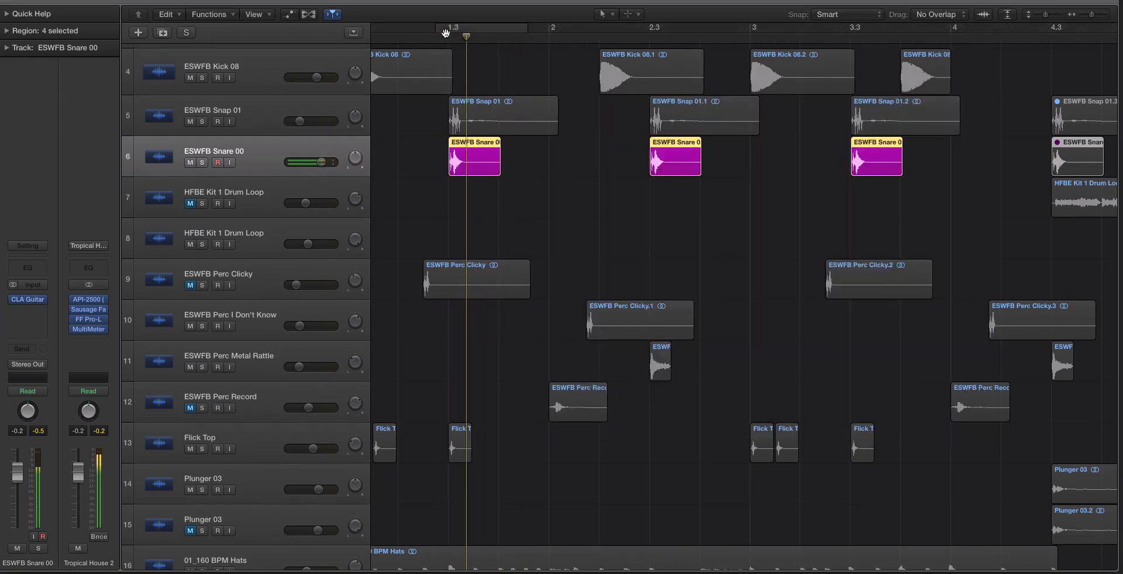
Magnify the selected ESWFB Snare 00 regions to examine their waveforms, and return to the full arrangement with the regions deselected
scroll(426, 52, down, 5)
key(z)
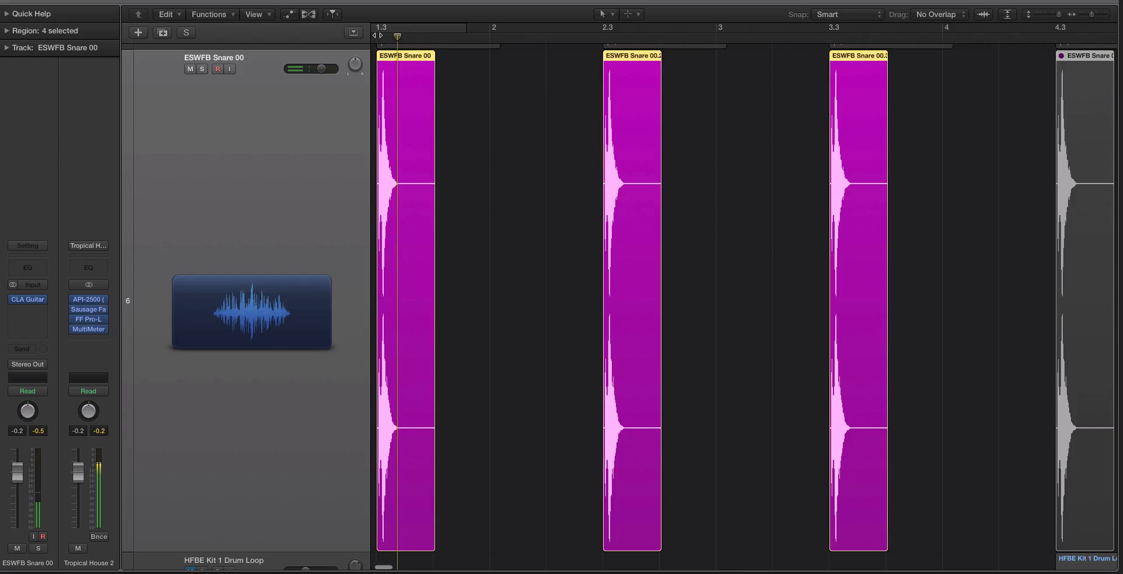
key(z)
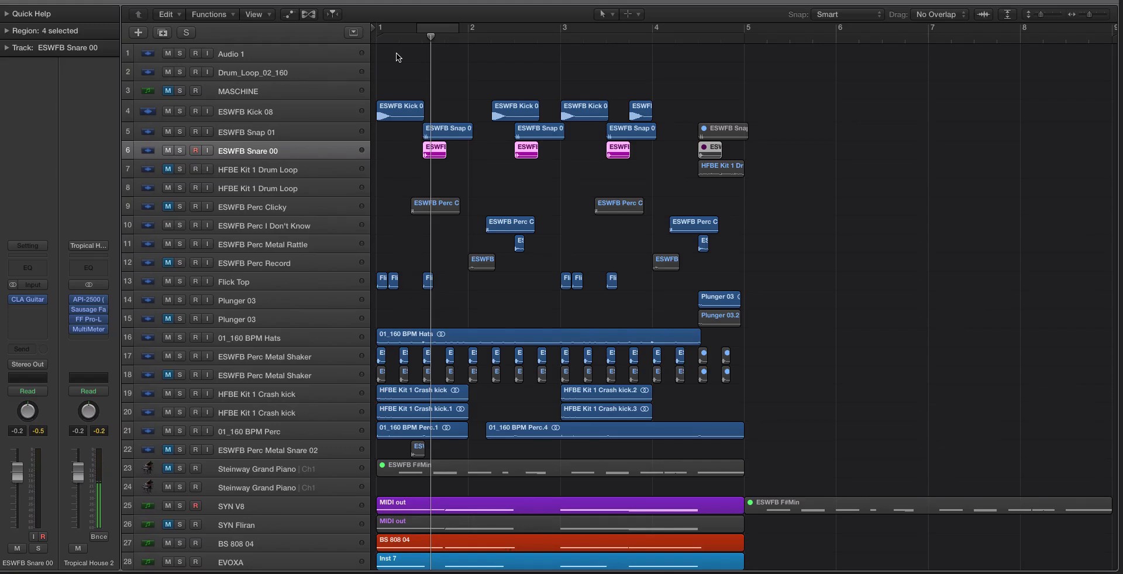
click(767, 79)
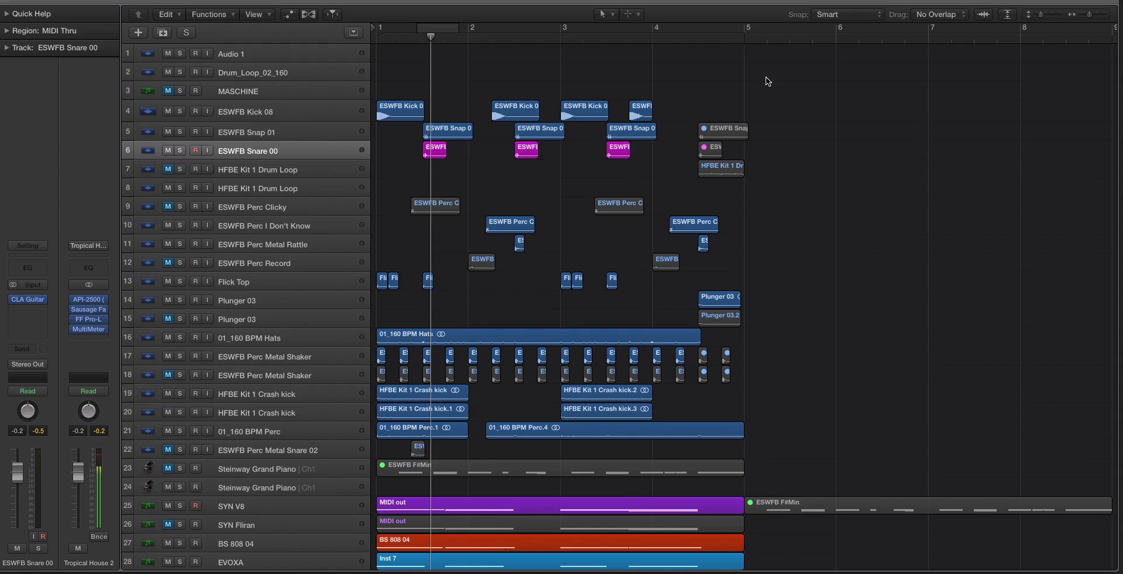